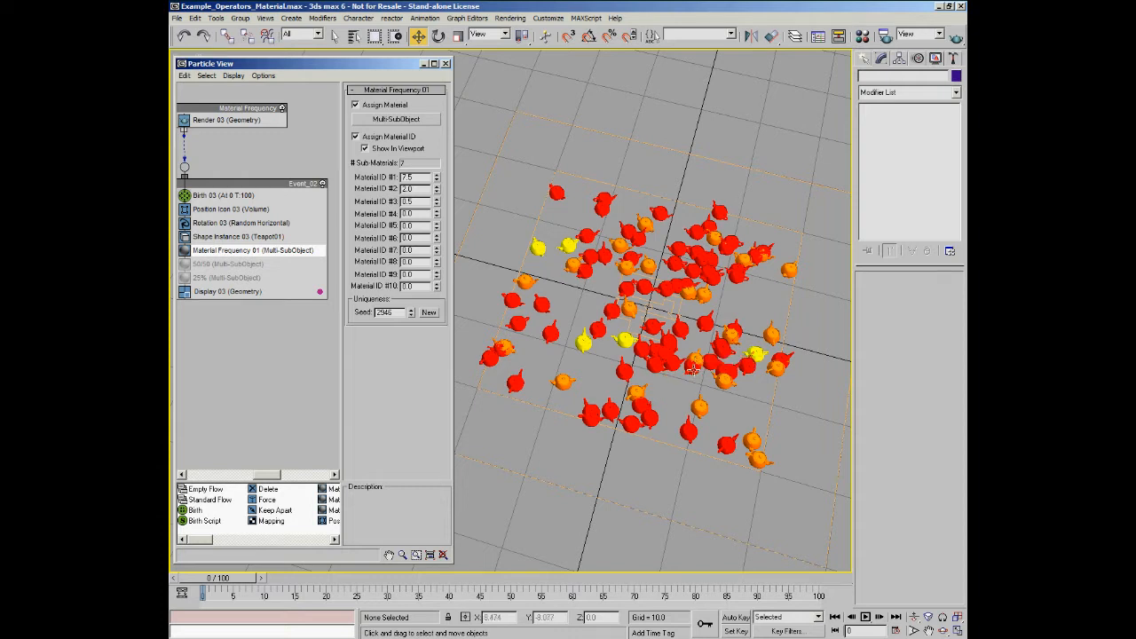
View the material types available for the Material Frequency 01 operator's assigned material and close the list without choosing one.
key("ctrl+s")
left_click(355, 105)
left_click(411, 122)
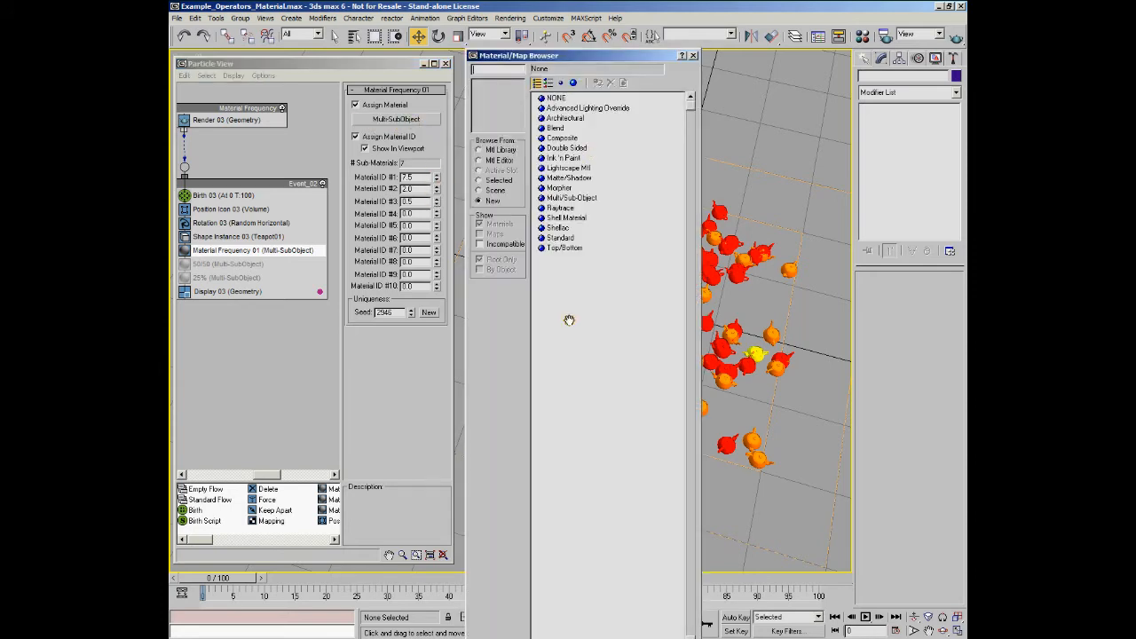
left_click(693, 55)
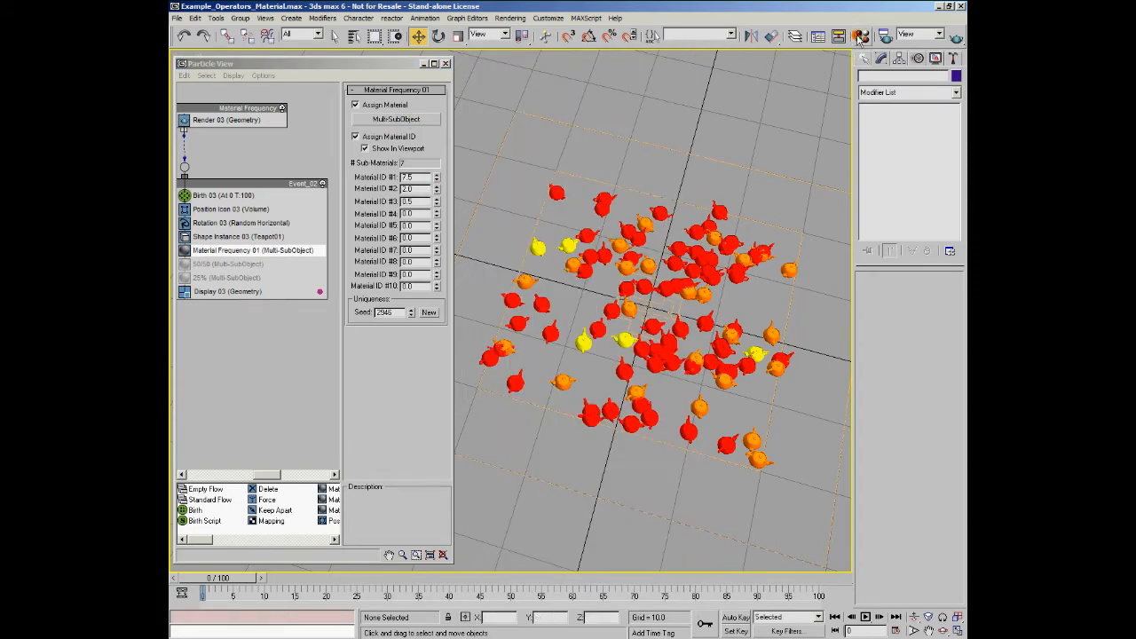
Inspect the Multi-SubObject material in the Material Editor, then close the editor.
left_click(862, 36)
left_click_drag(726, 182, 735, 59)
left_click(784, 62)
Turn the viewport display of the assigned material IDs off and back on for Material Frequency 01.
left_click(365, 148)
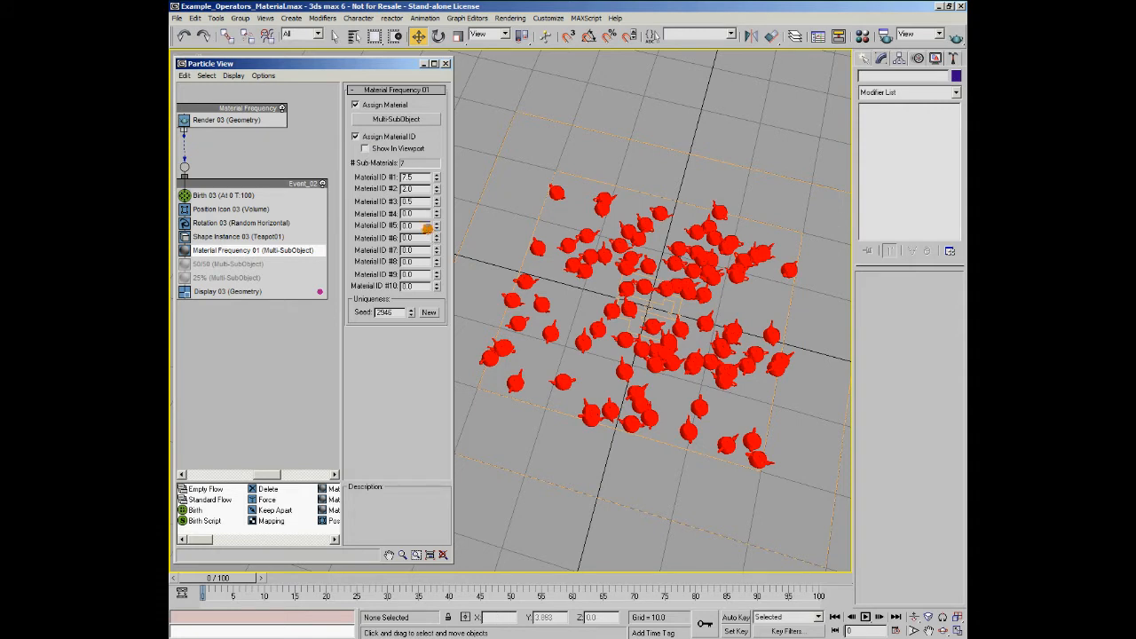
left_click(365, 149)
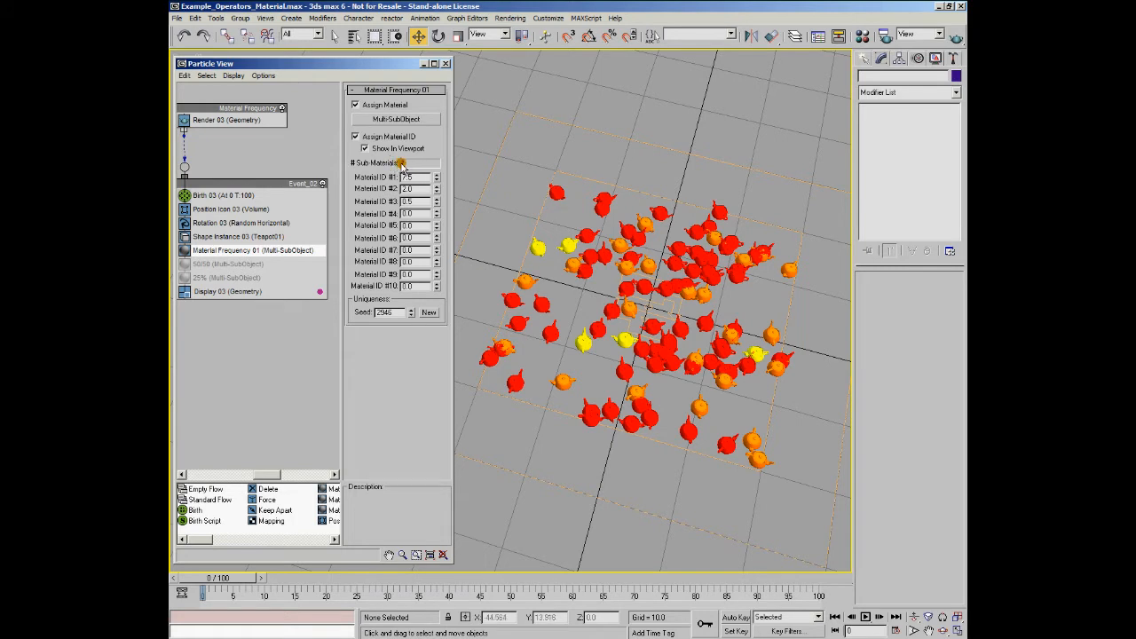
Compare the operator's sub-material count with the sub-materials listed for Multi-SubObject in the Material Editor.
left_click(863, 39)
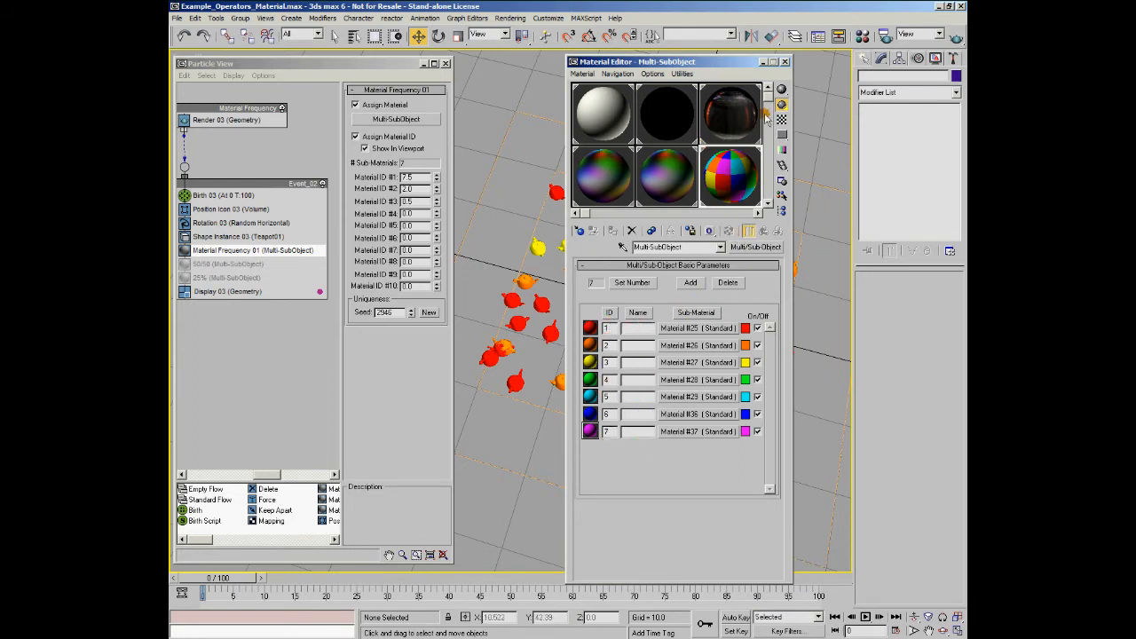
left_click(784, 63)
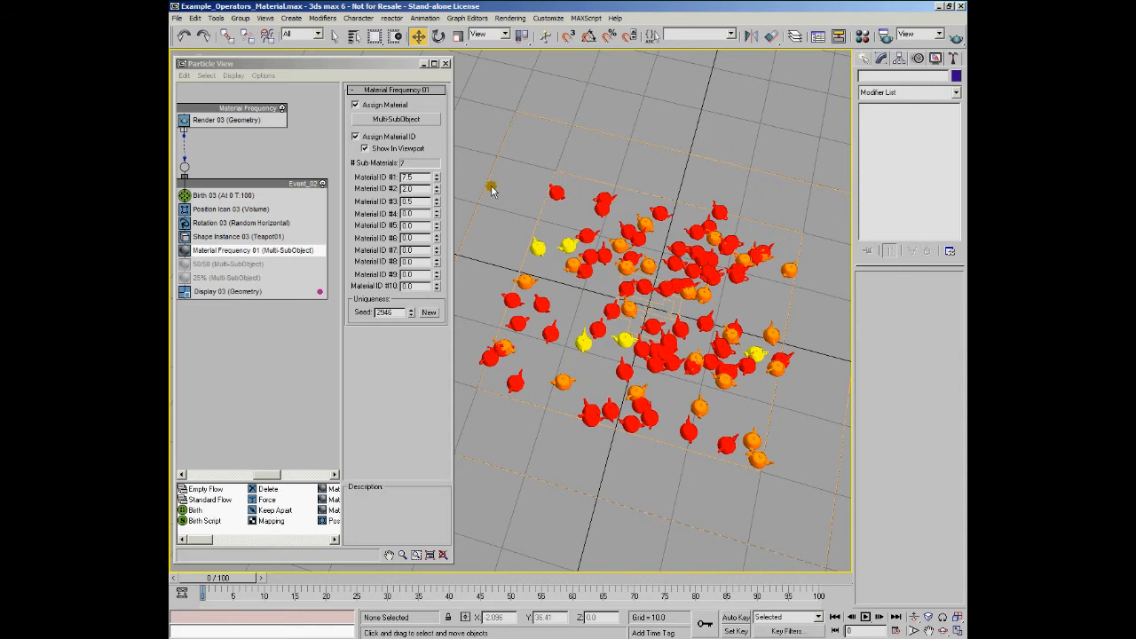
left_click(404, 164)
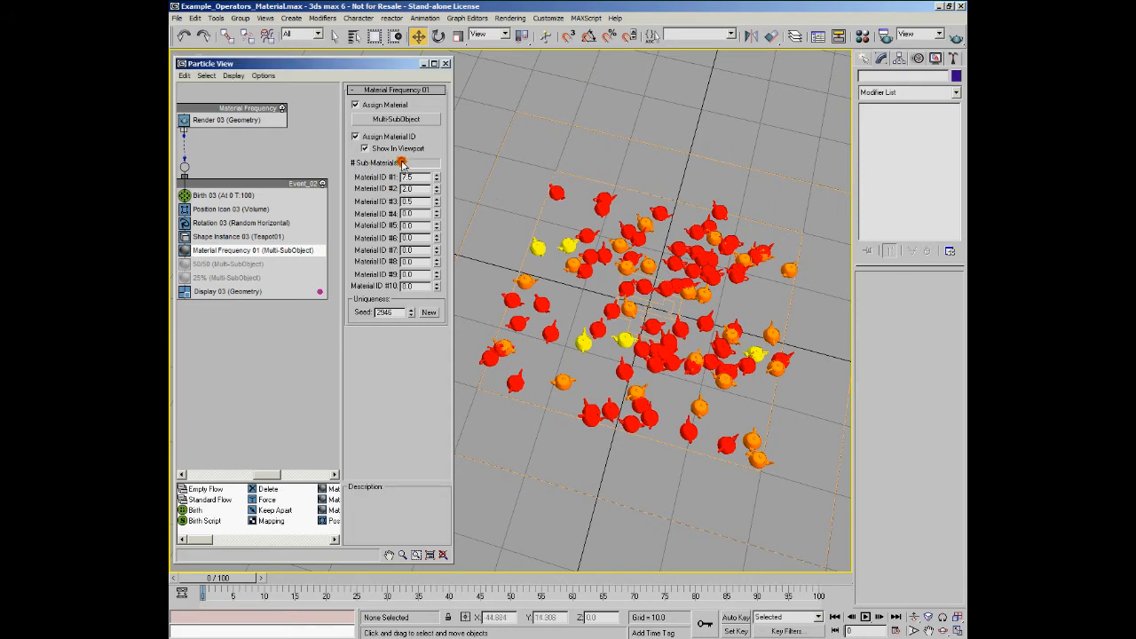
left_click(861, 36)
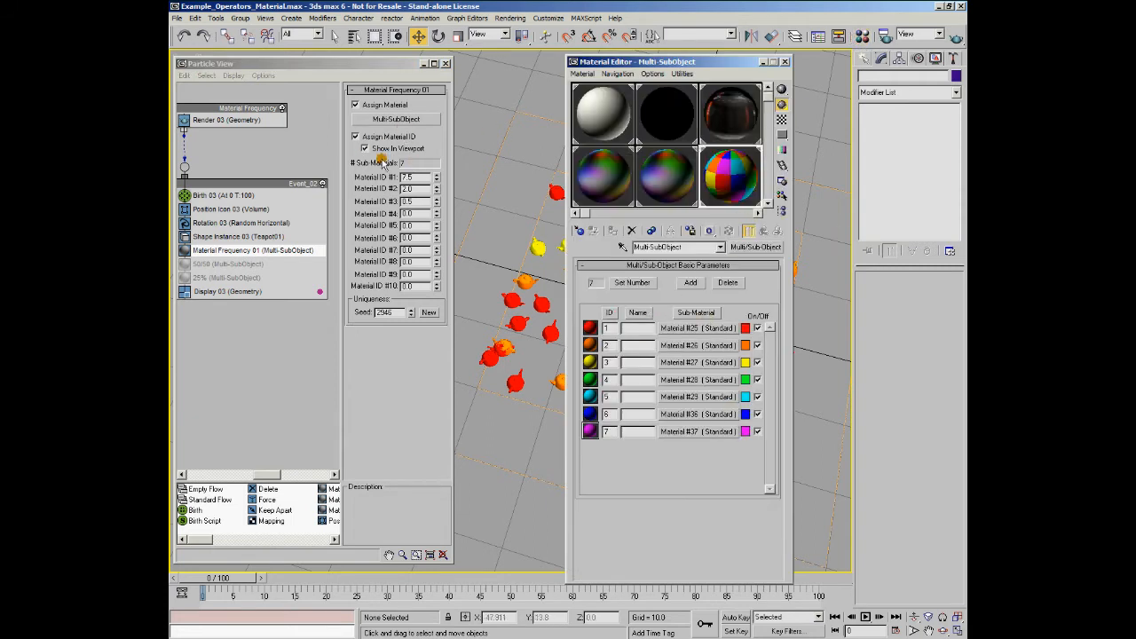
left_click(785, 61)
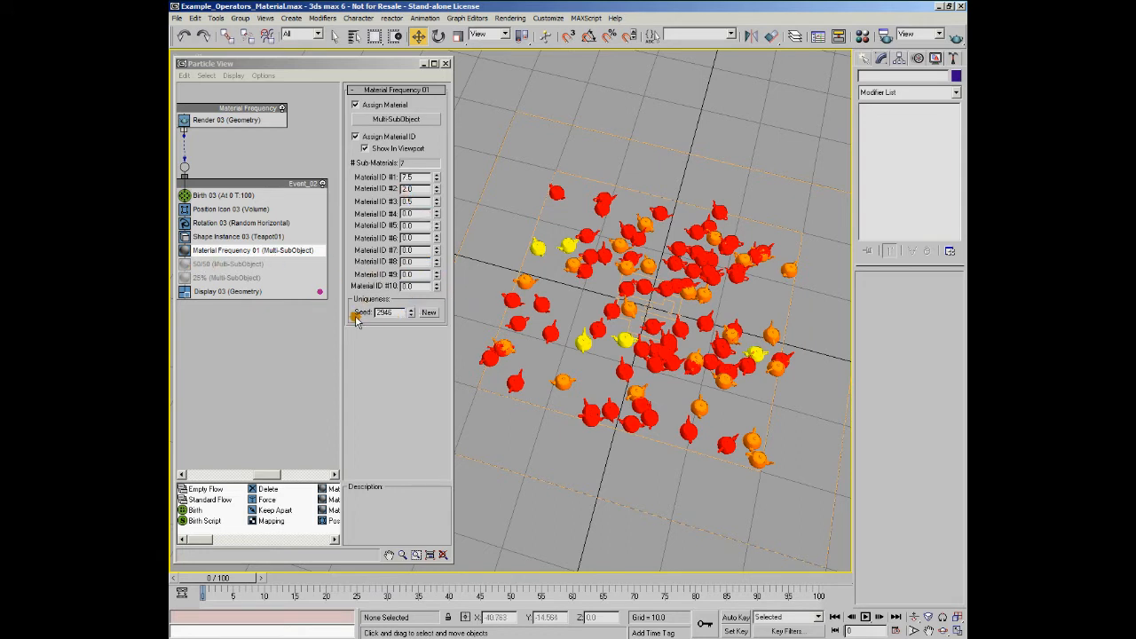
Generate several new random seeds for Material Frequency 01 to redistribute the material IDs among the teapots.
left_click(433, 313)
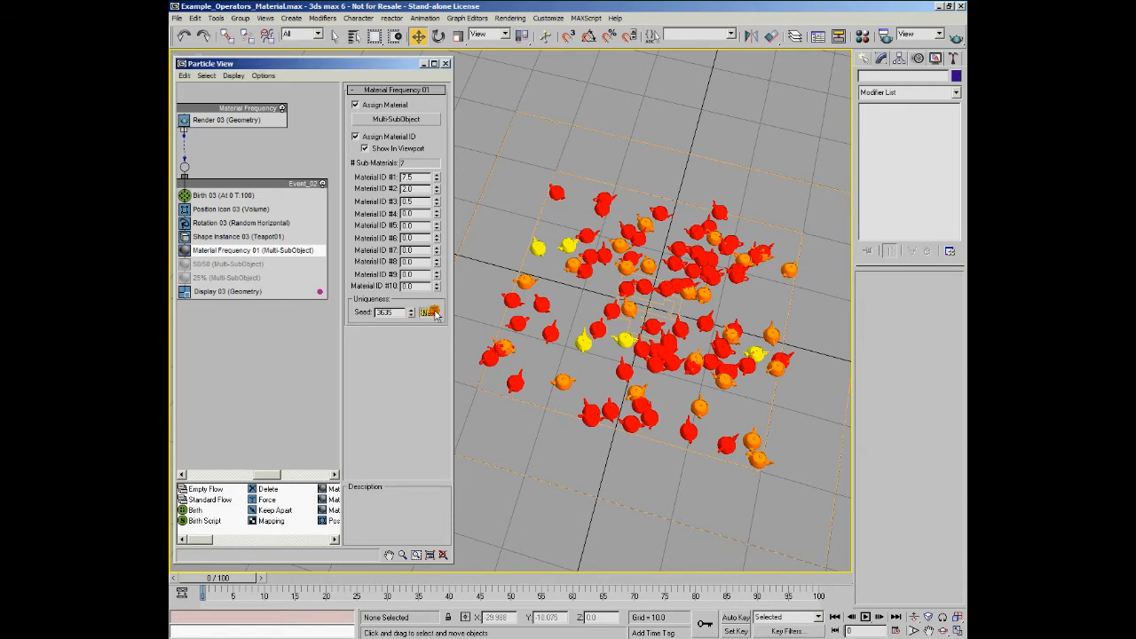
left_click(431, 312)
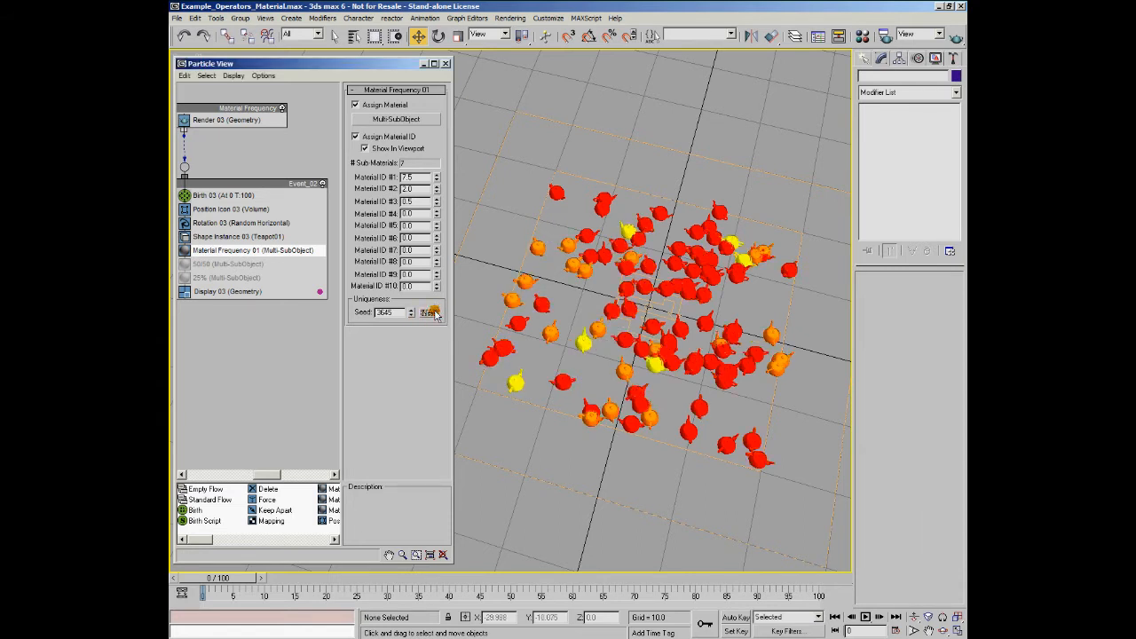
left_click(431, 312)
left_click(431, 313)
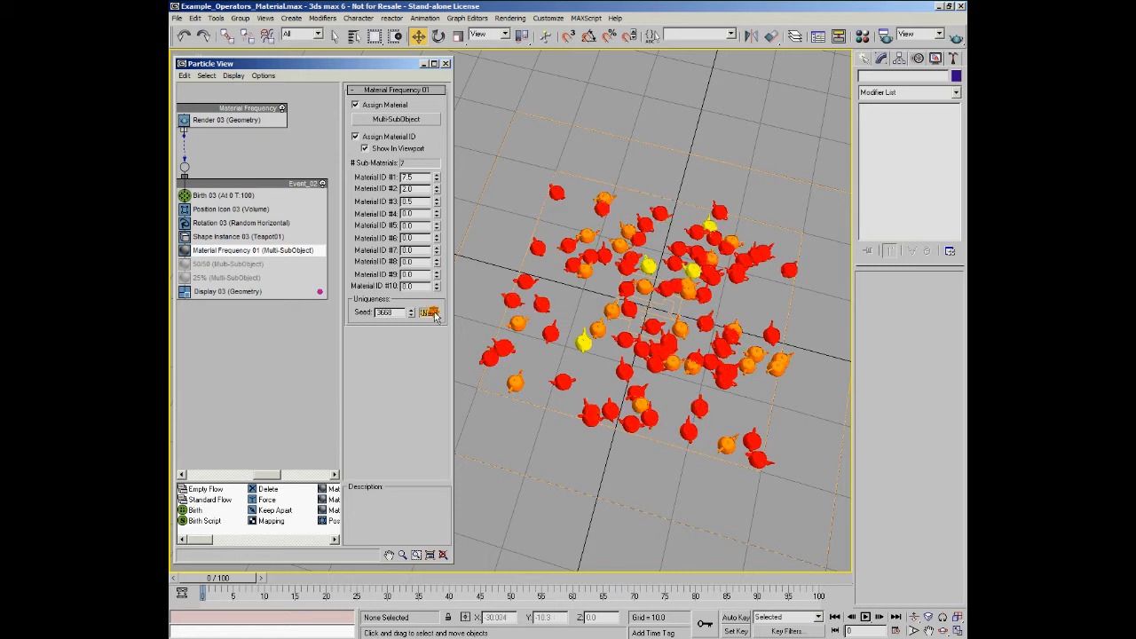
left_click(431, 312)
left_click(431, 312)
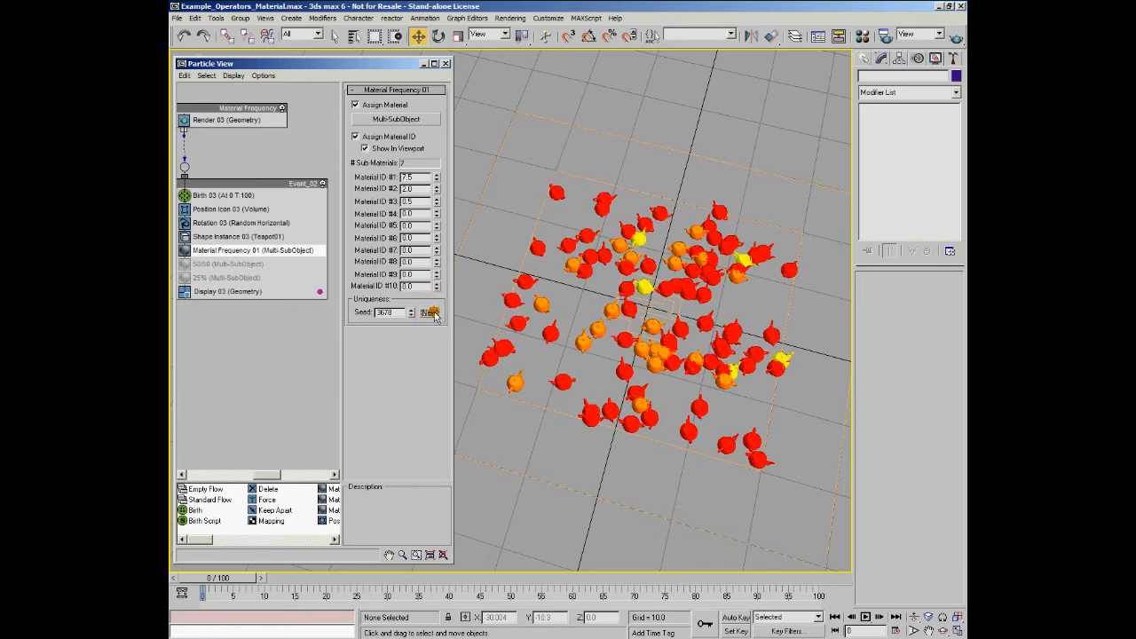
left_click(431, 312)
left_click(431, 313)
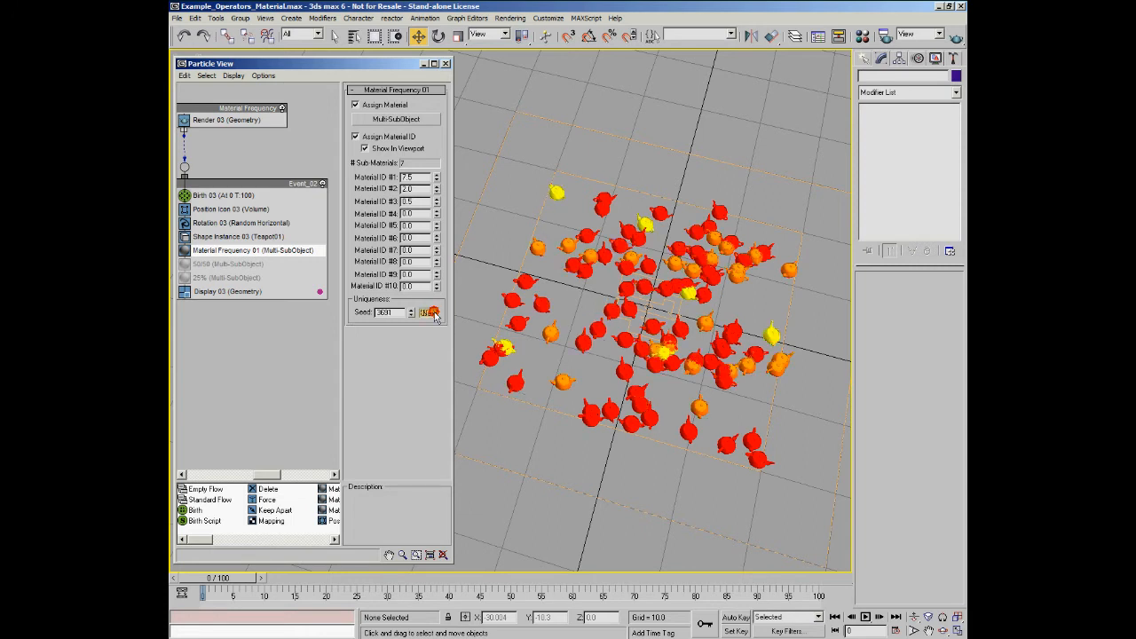
left_click(431, 313)
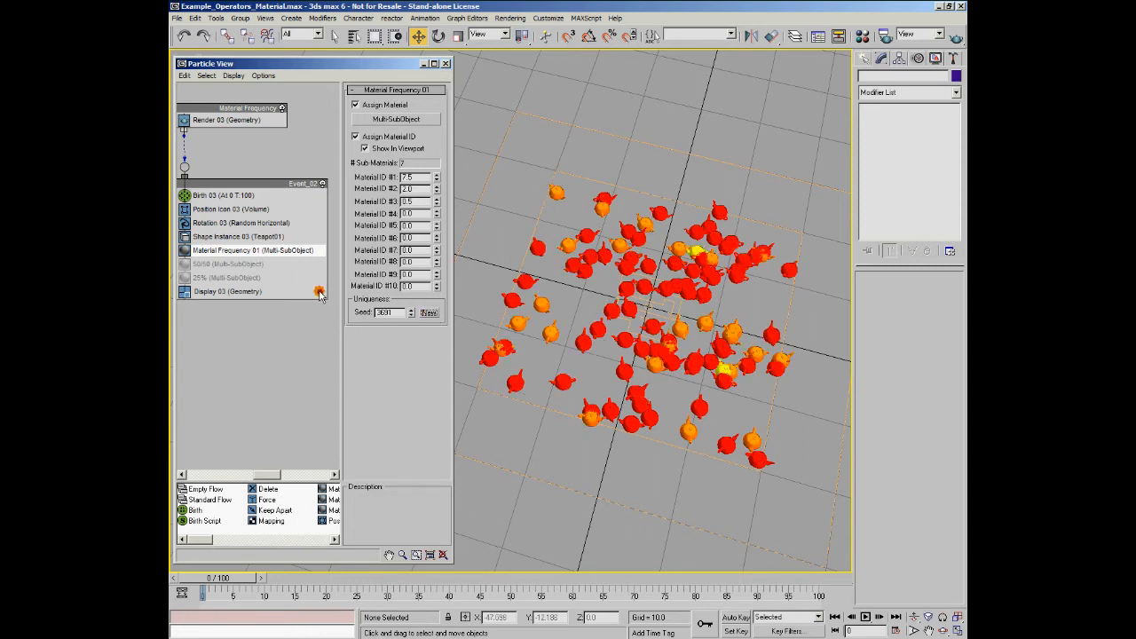
Disable the Material Frequency 01 operator in Event_02 and enable the 50/50 operator instead.
left_click(226, 263)
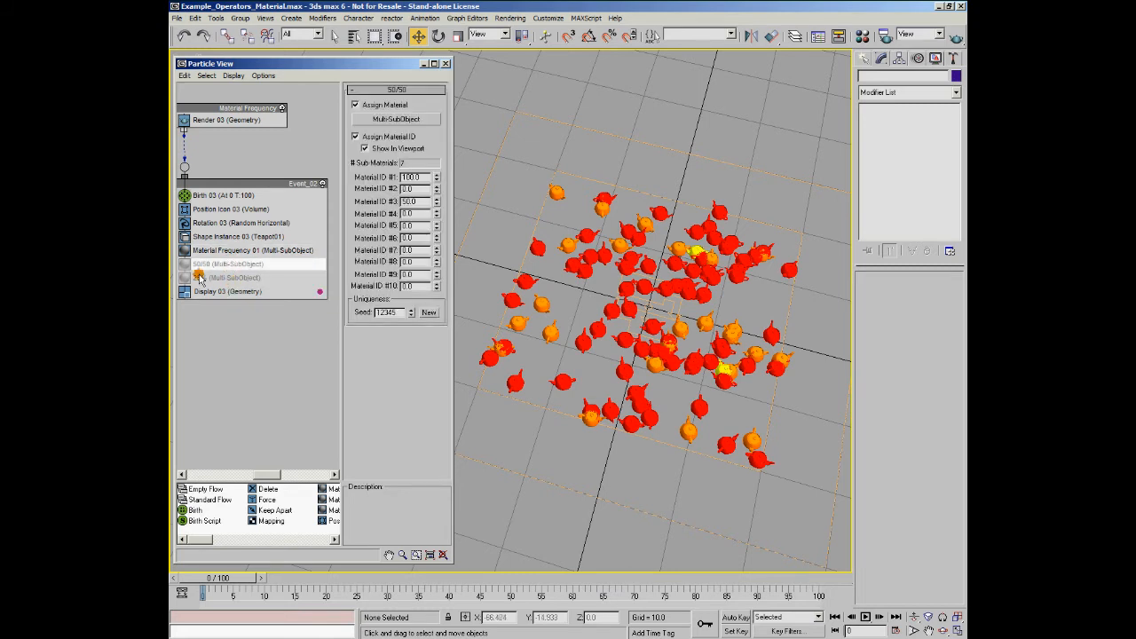
left_click(184, 253)
left_click(183, 264)
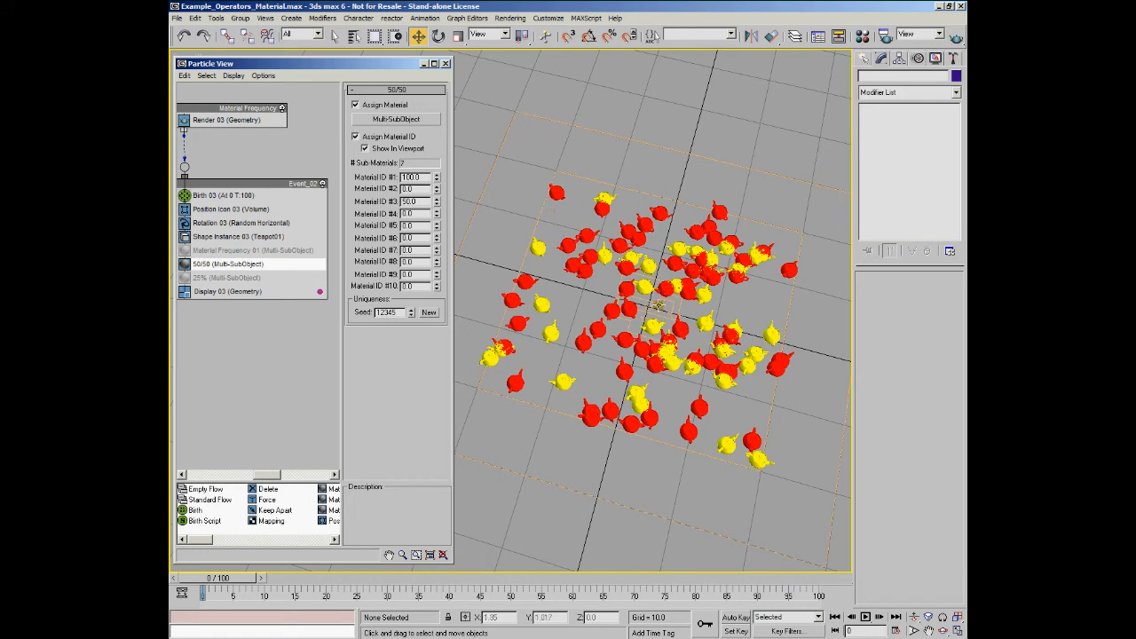
Disable the 50/50 operator, enable the 25% operator and show its parameters.
left_click(184, 265)
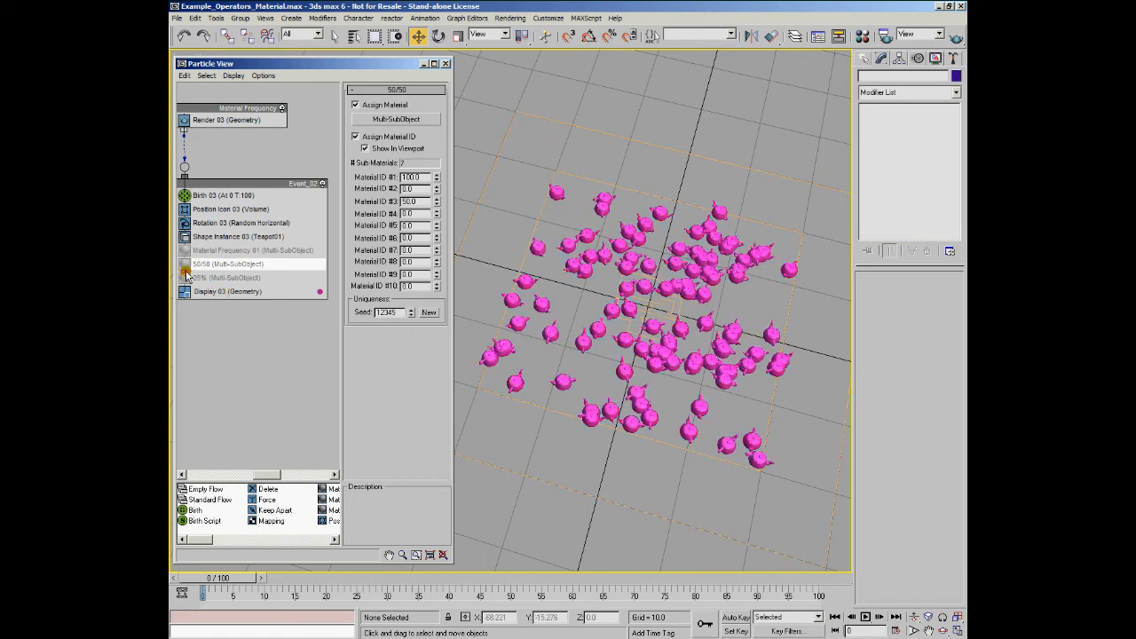
left_click(185, 277)
left_click(229, 278)
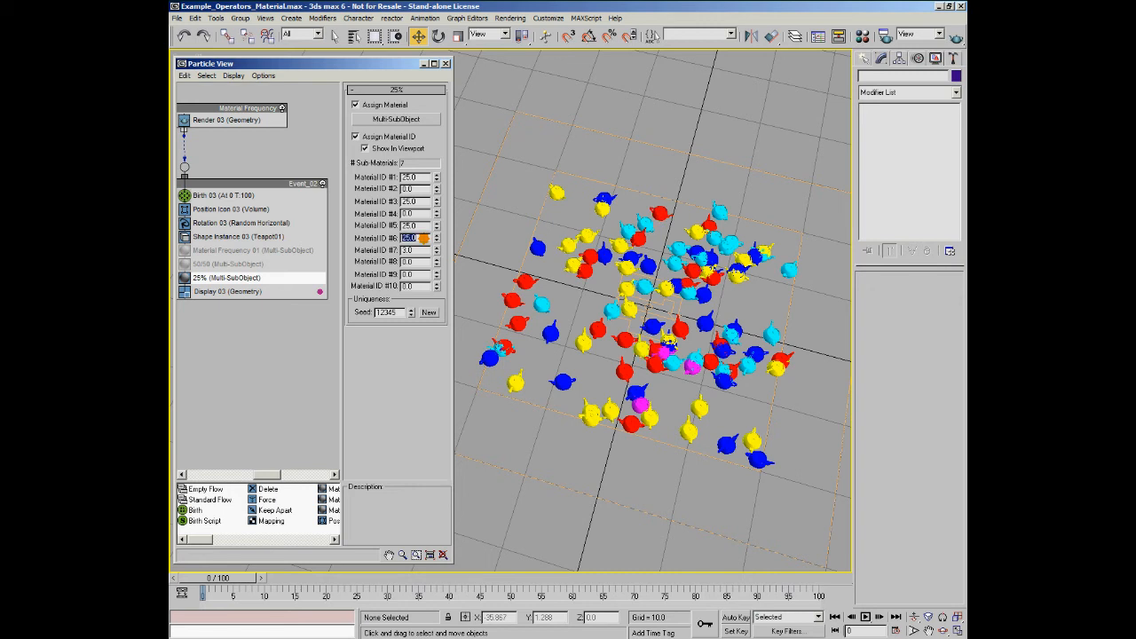
Set Material ID #1, #3, #5 and #6 of the 25% operator to 1.
left_click_drag(421, 178, 361, 179)
type("1")
key("Return")
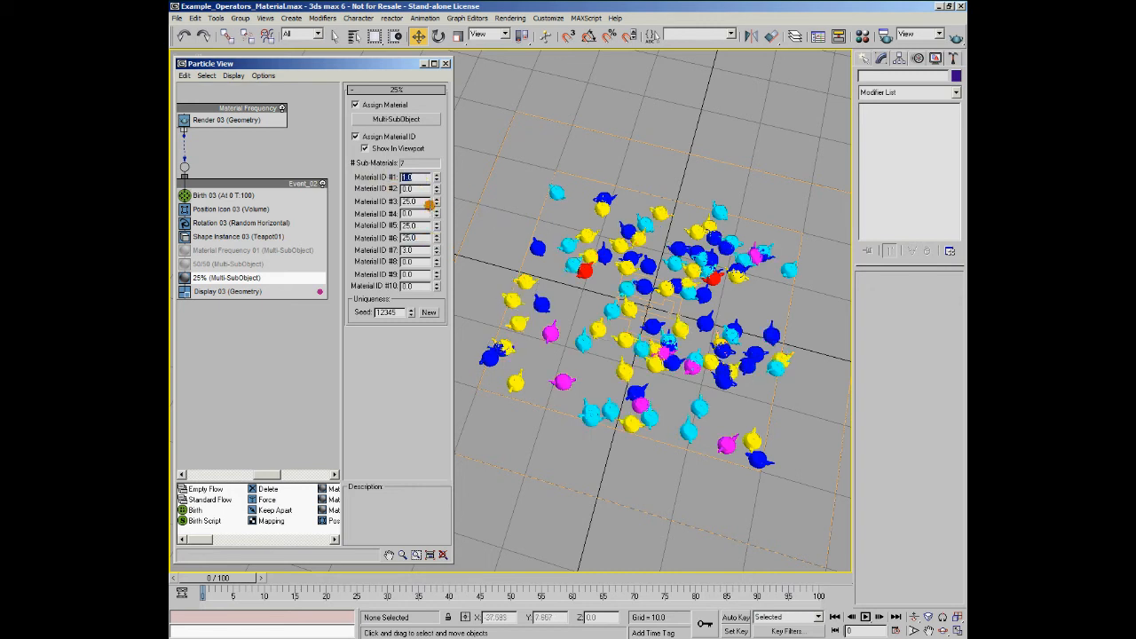
double_click(417, 201)
type("1")
key("Return")
double_click(415, 225)
type("1")
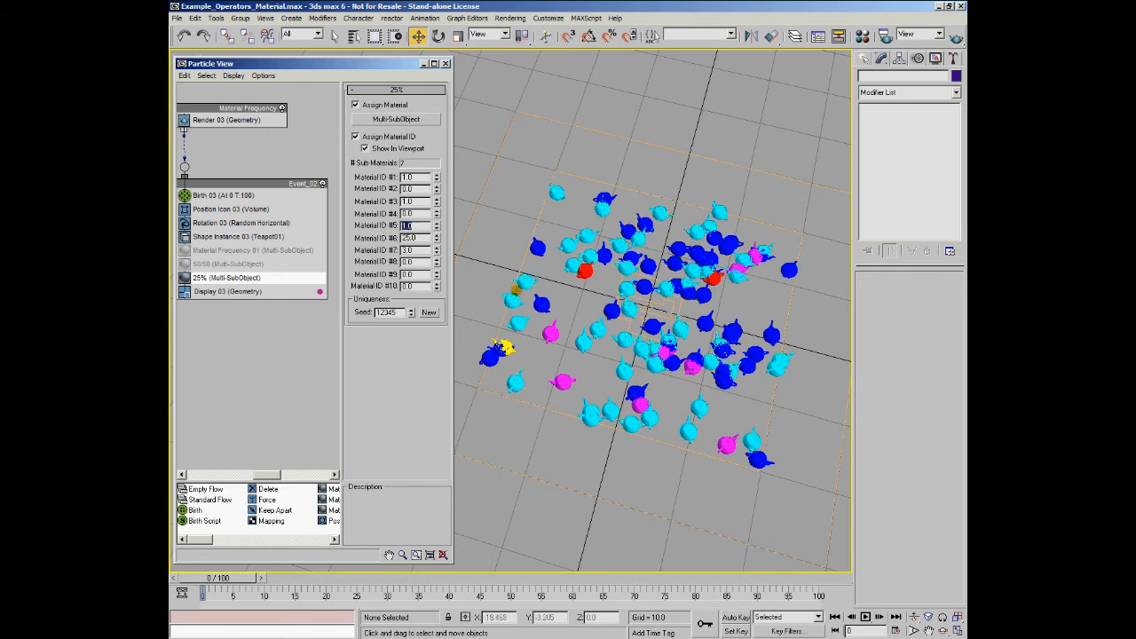
double_click(417, 238)
type("1")
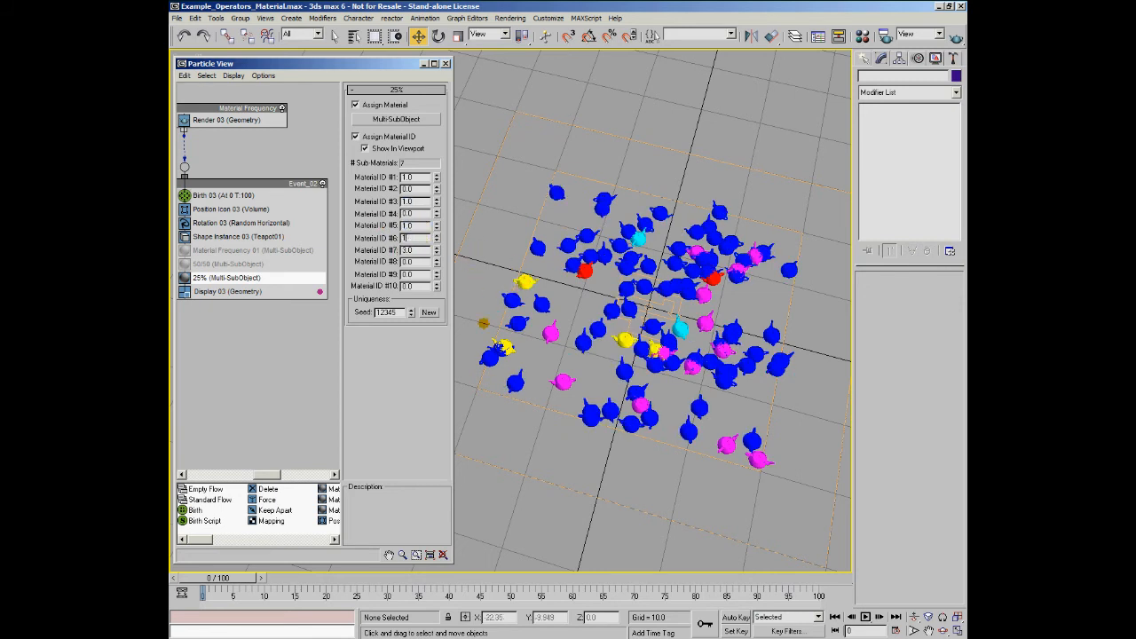